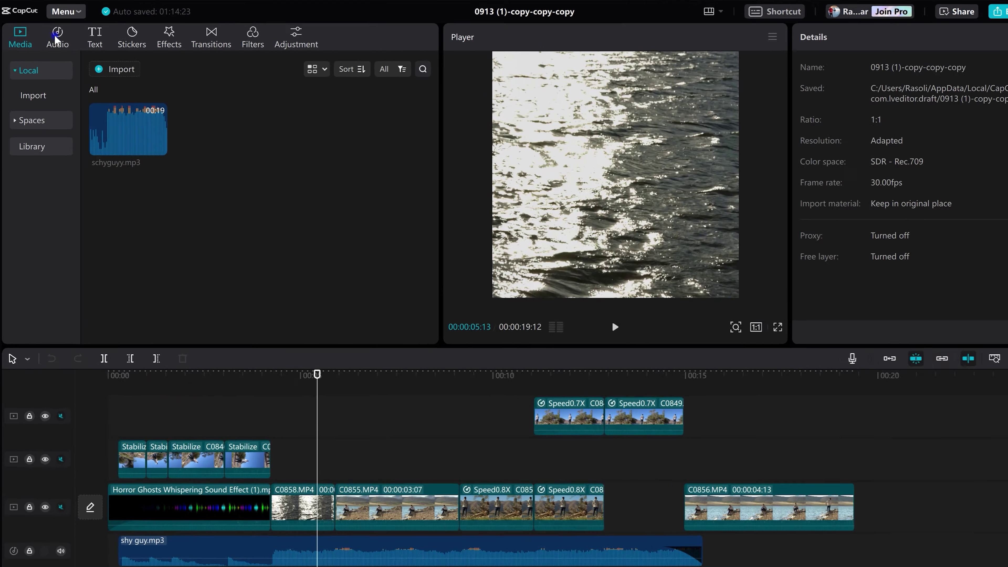
Search the sound effects library for "wind".
left_click(56, 38)
left_click(20, 89)
left_click(11, 128)
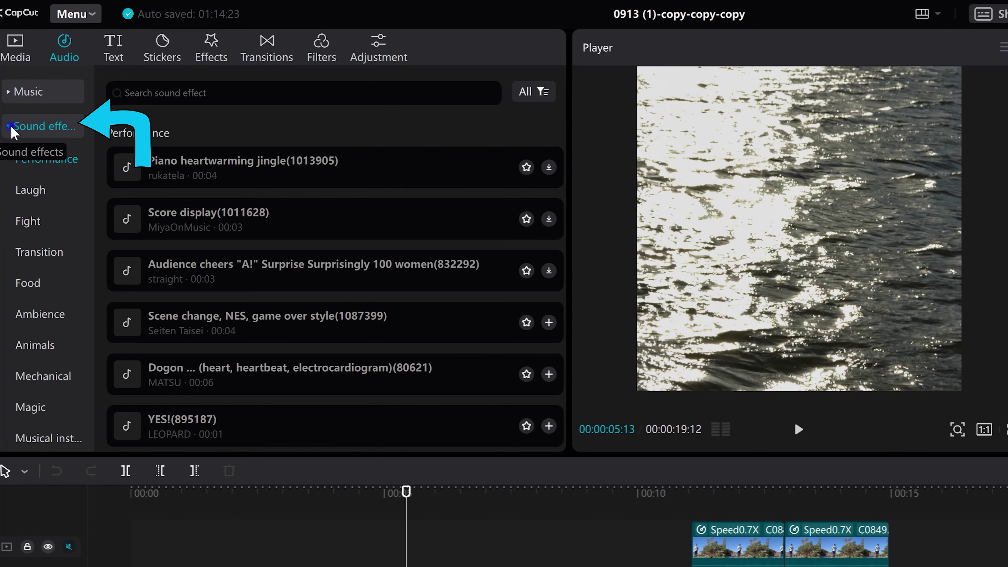
left_click(171, 94)
type("wind")
key("Return")
Preview the slightly stronger Wind (environmental sound) effect and place it on a new audio track at the start of the timeline.
left_click(162, 147)
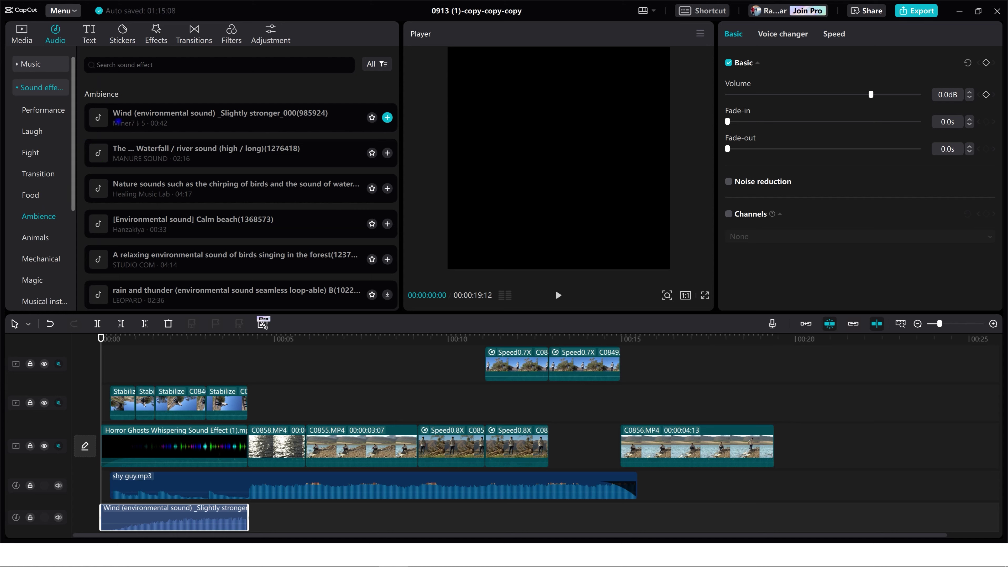
left_click(123, 116)
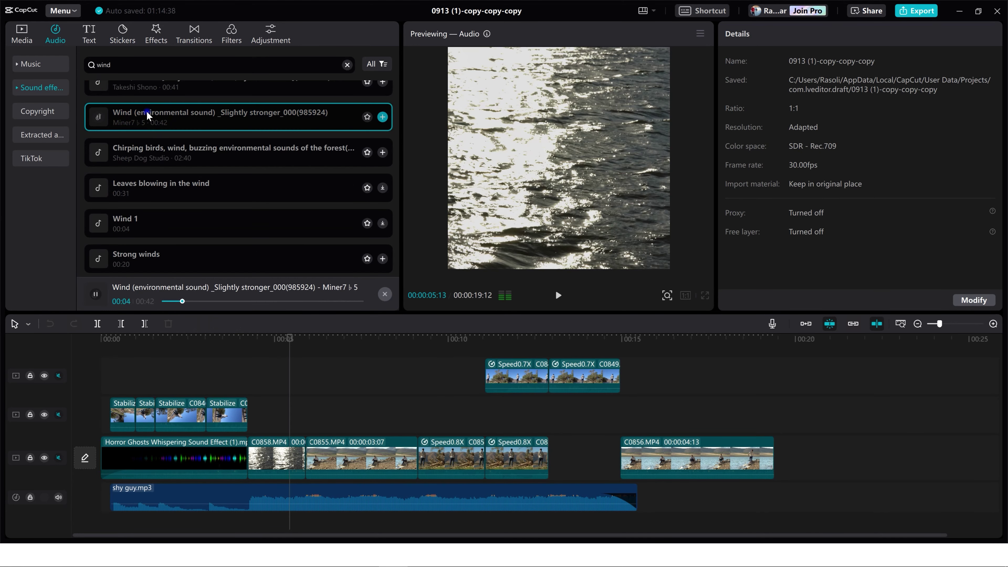
left_click_drag(123, 115, 105, 520)
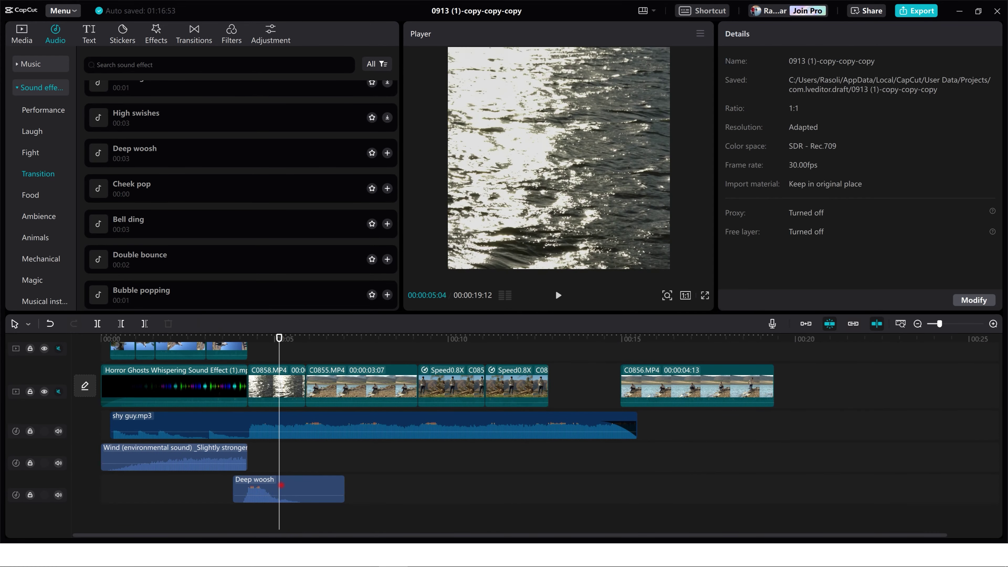
Reposition the Deep woosh sound around the cut into C0858.MP4, playing that section to check the timing.
left_click(272, 489)
left_click(199, 338)
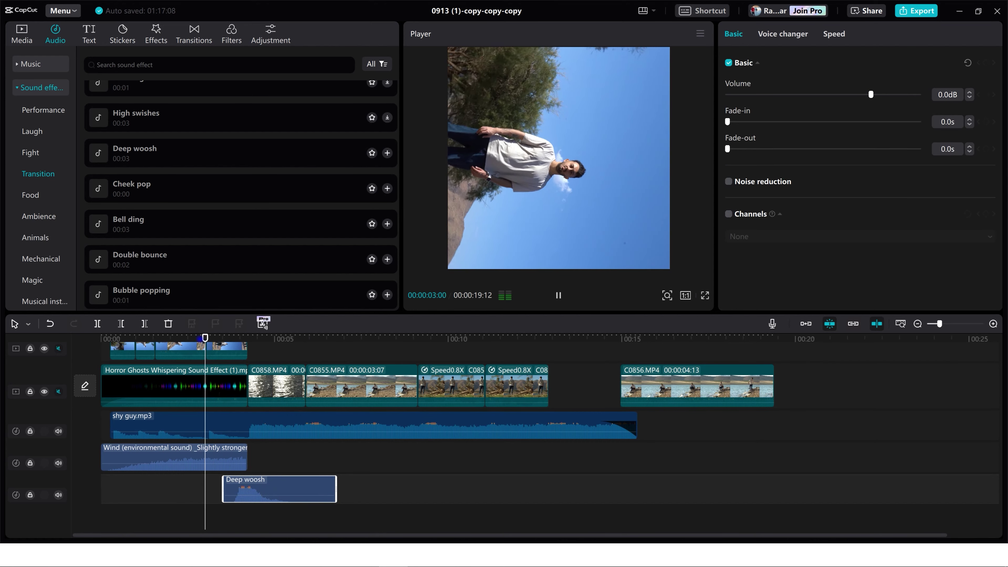
key("space")
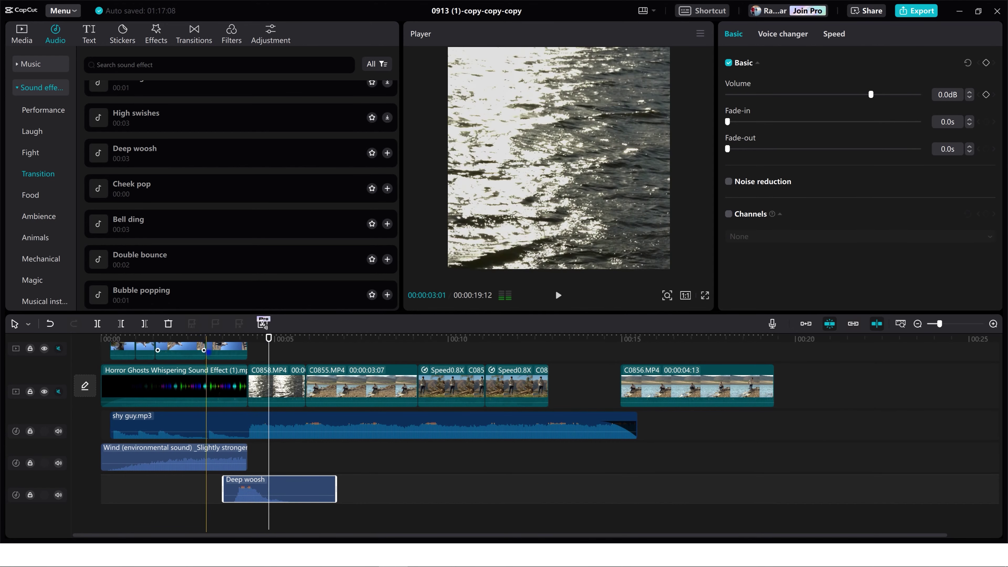
left_click_drag(261, 481, 273, 482)
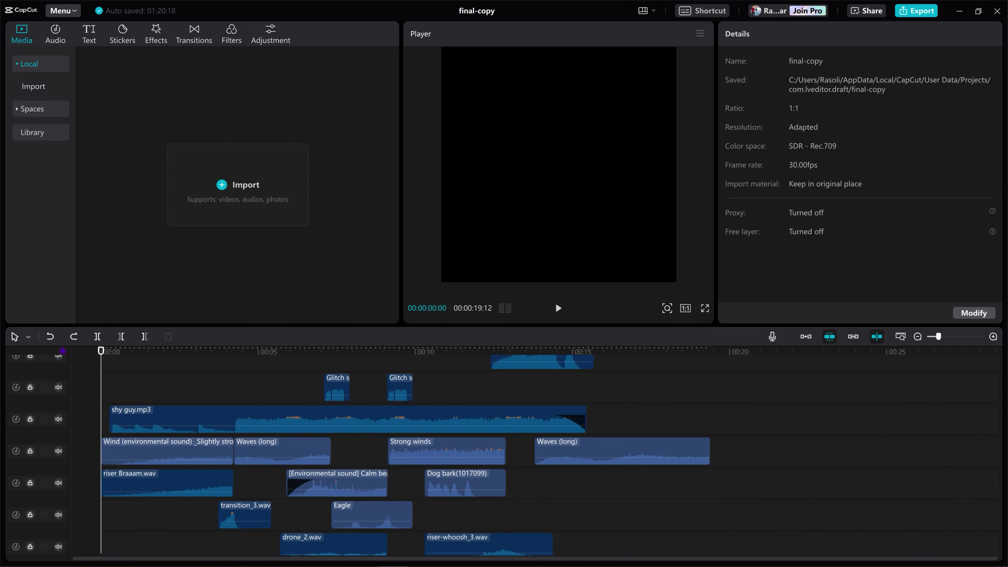
Mute and unmute the shy guy.mp3 track, and play the project to listen to the layered sound effects.
left_click(58, 419)
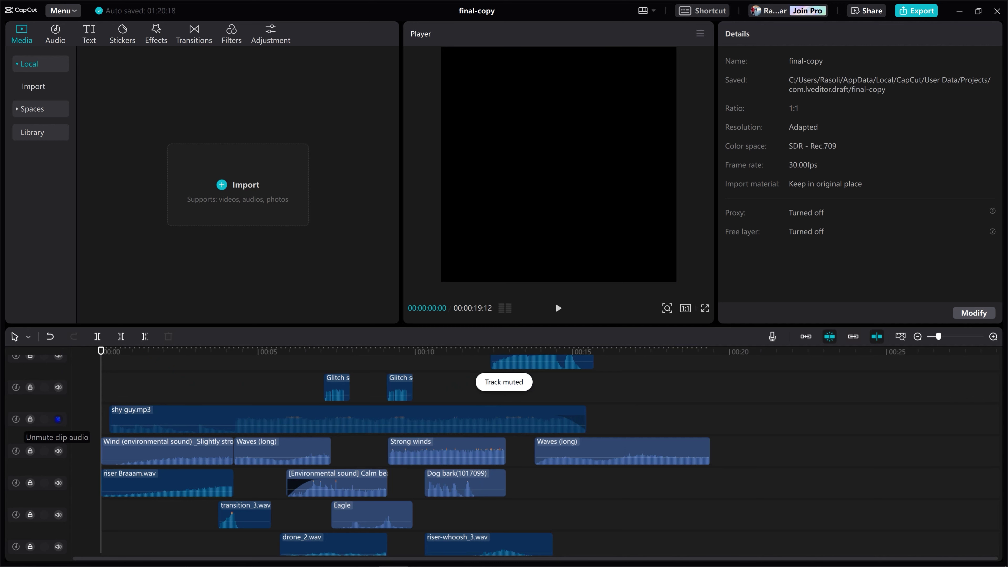
left_click(58, 419)
key("space")
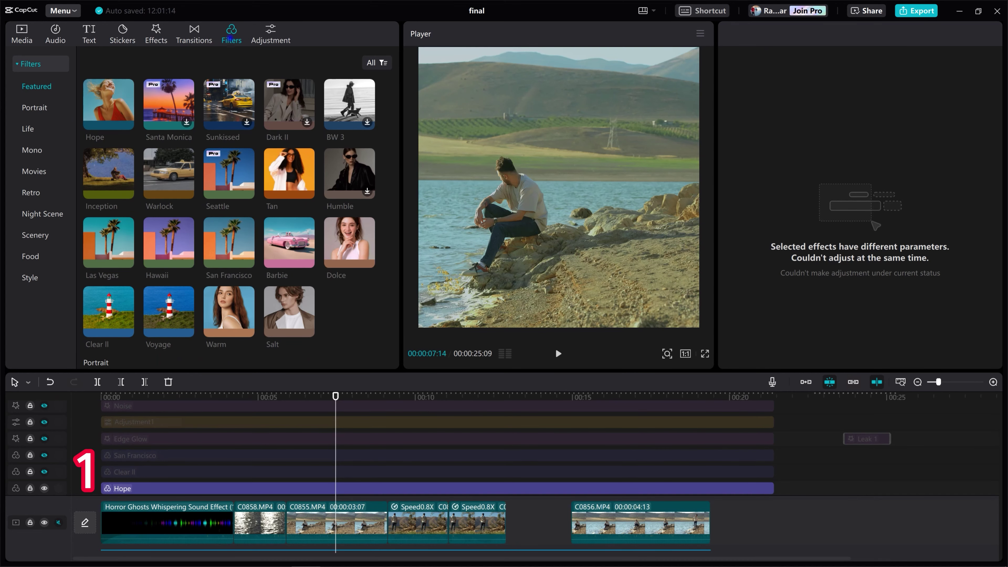
Hide and reshow the Hope filter track to compare the image with and without it.
mouse_move(114, 108)
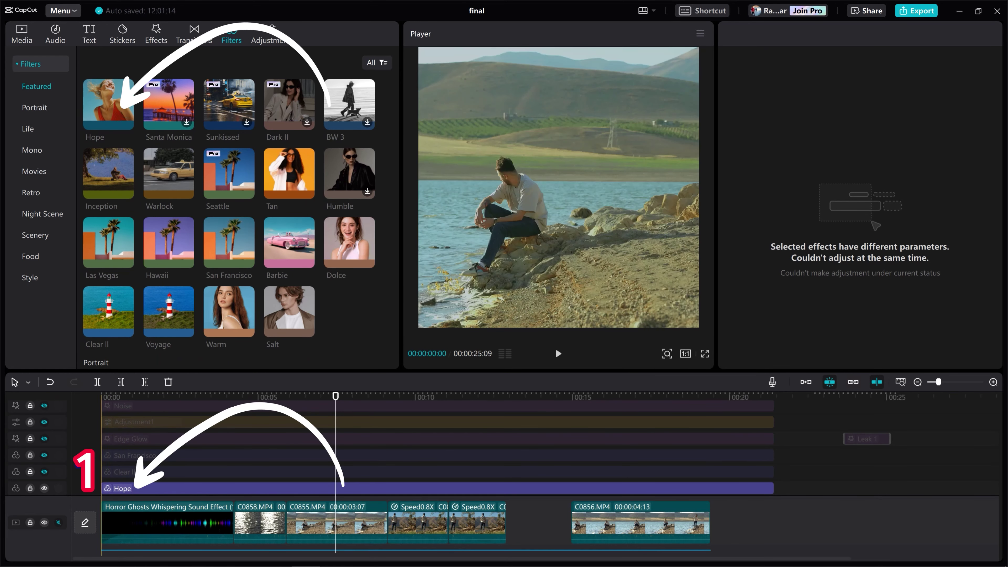
left_click(45, 488)
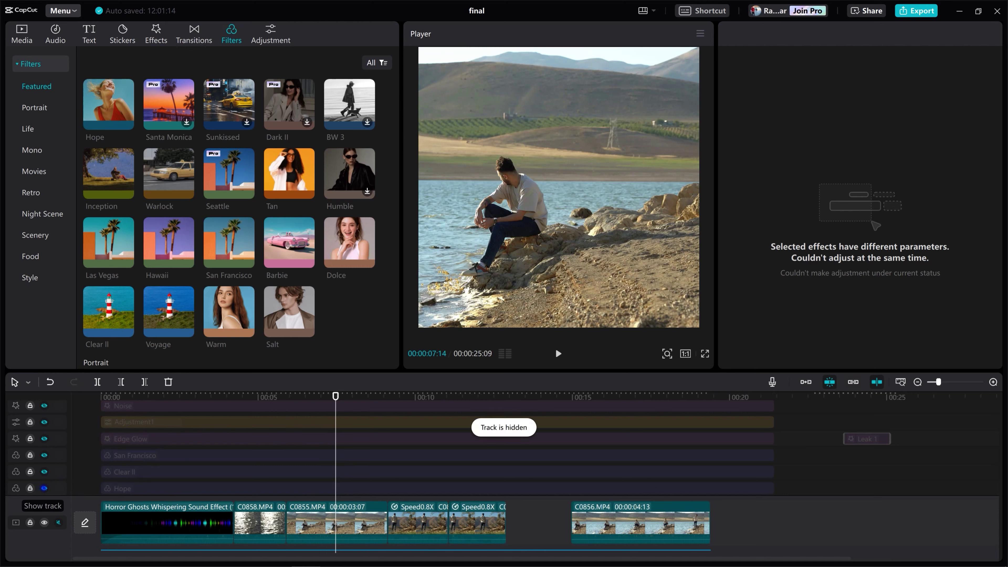
left_click(44, 488)
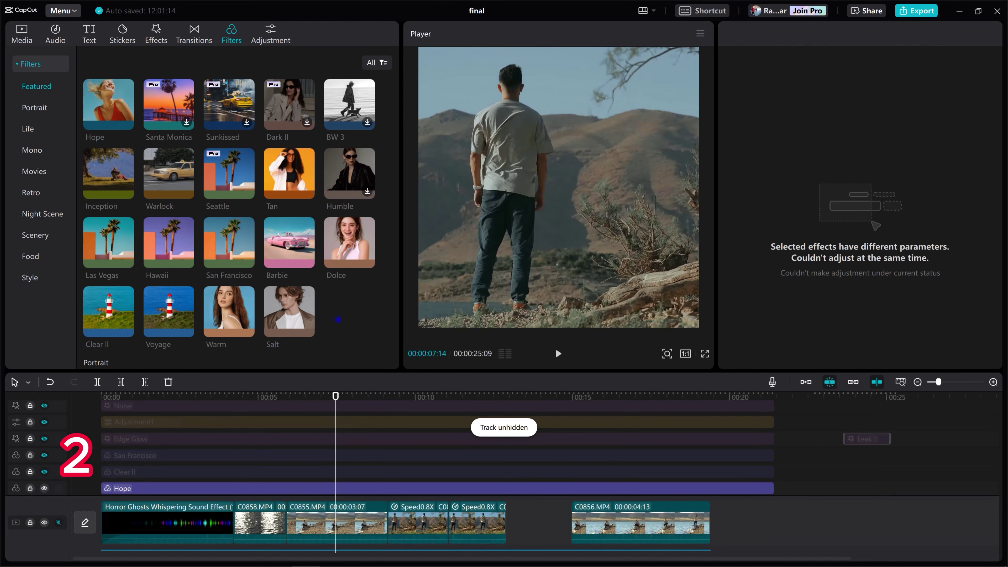
Unhide the Clear II and San Francisco filter tracks above the Hope filter.
mouse_move(116, 321)
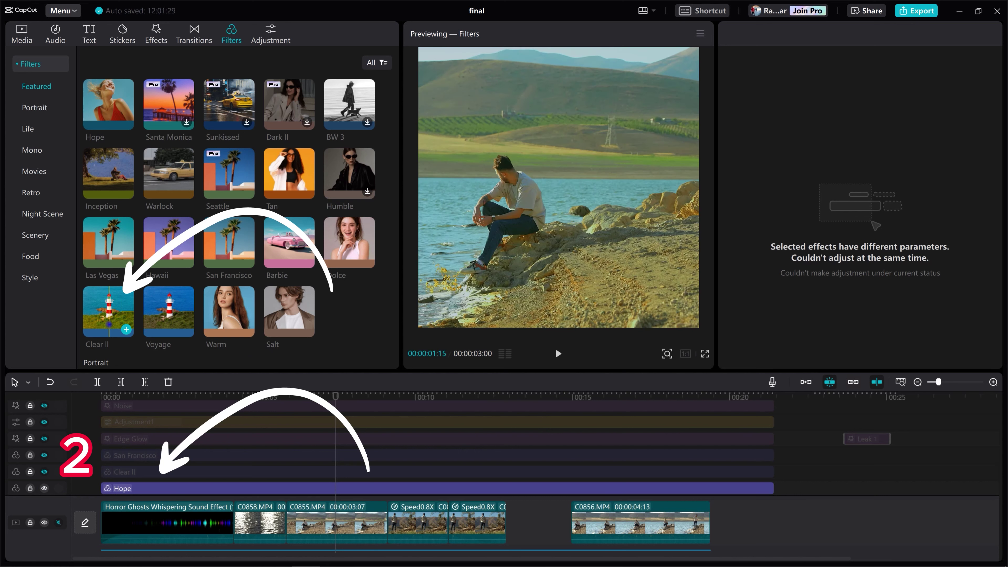
left_click(44, 471)
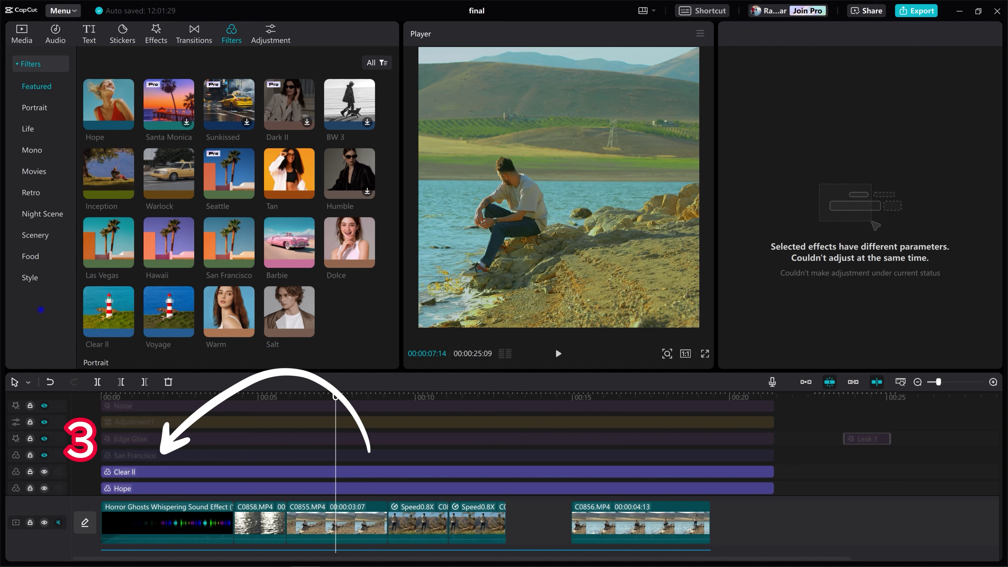
mouse_move(227, 240)
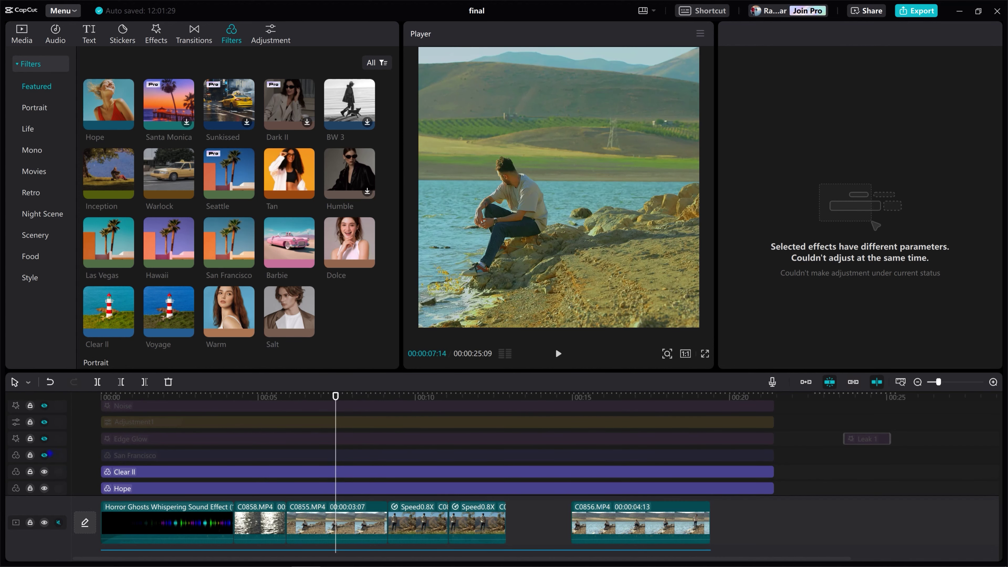
left_click(45, 455)
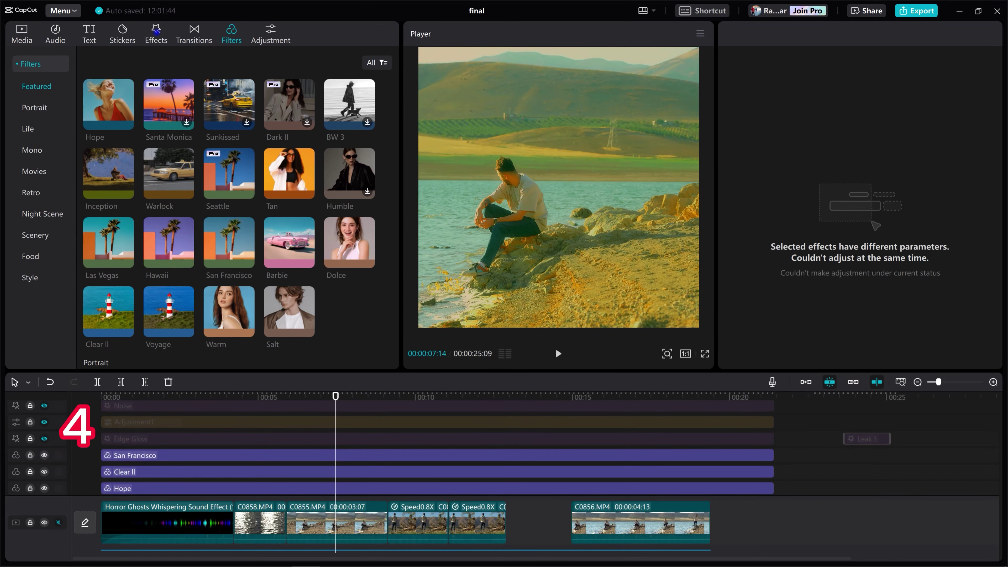
Display the Lens video effects, then unhide the Edge Glow track and select its clip.
left_click(156, 32)
left_click(29, 151)
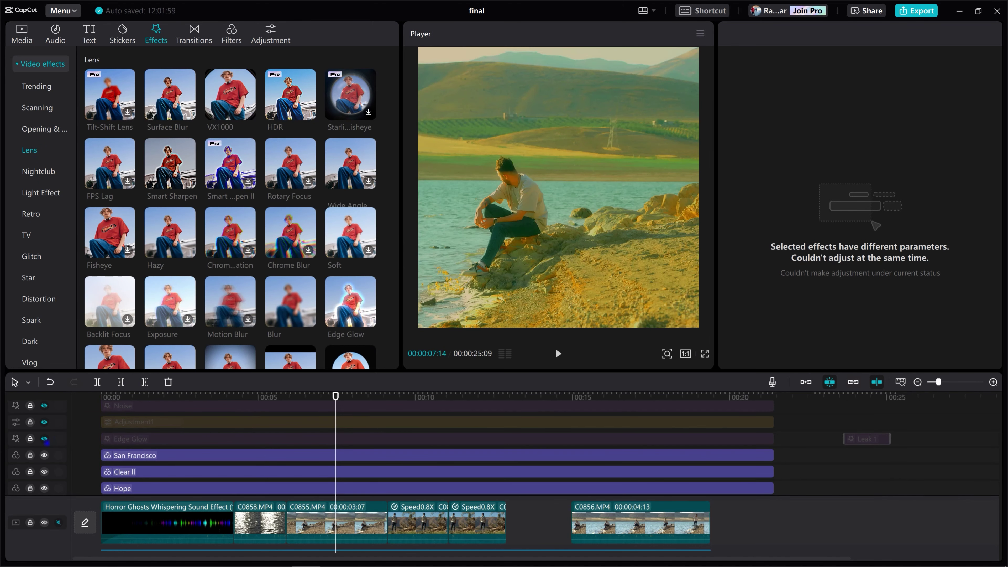
left_click(44, 438)
left_click(164, 440)
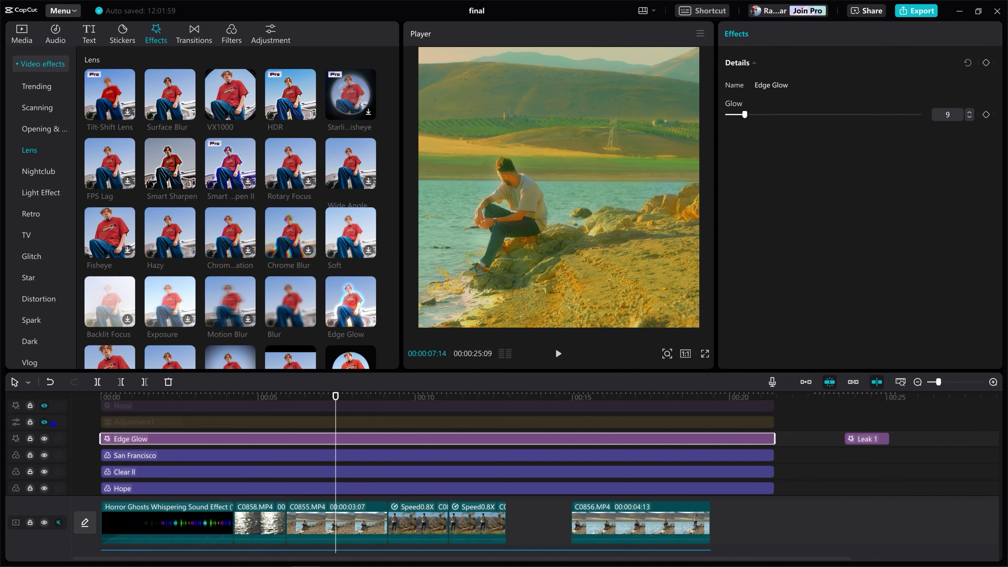
Unhide the Adjustment1 track and review the adjustment layer's Basic and HSL color settings.
left_click(44, 423)
left_click(330, 419)
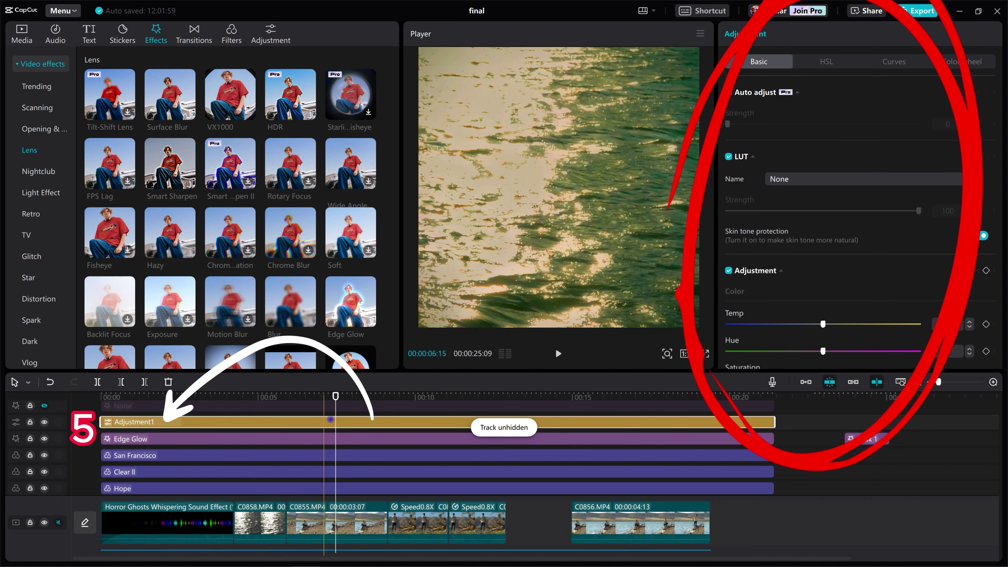
scroll(822, 232, "down", 2)
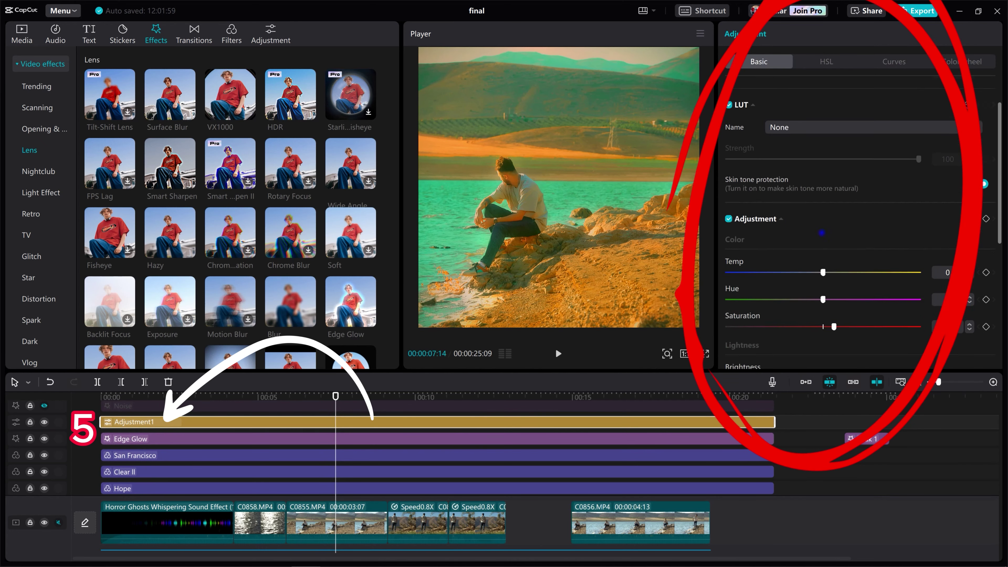
scroll(822, 233, "down", 6)
scroll(817, 254, "up", 4)
scroll(811, 276, "down", 1)
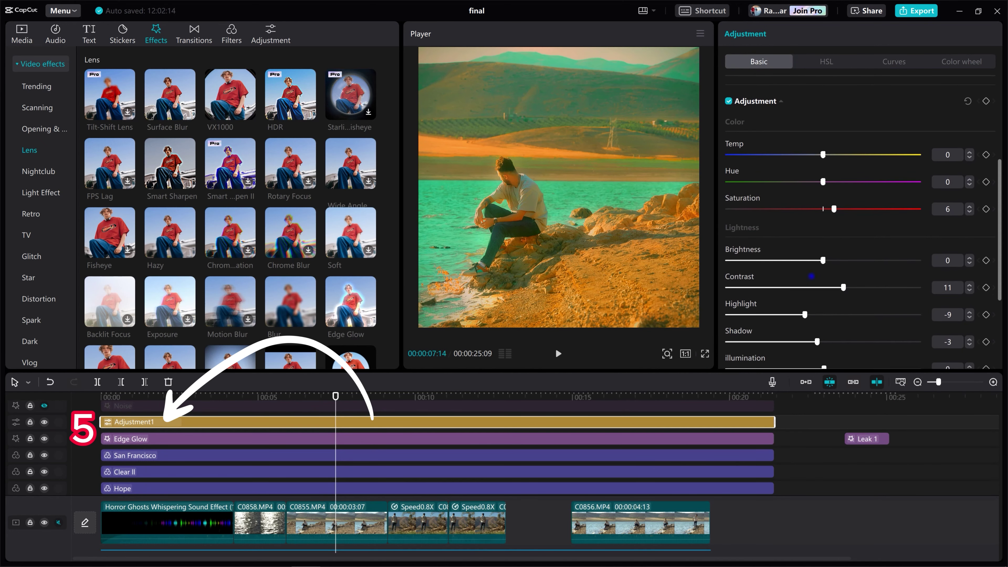
scroll(859, 222, "down", 1)
scroll(859, 221, "up", 4)
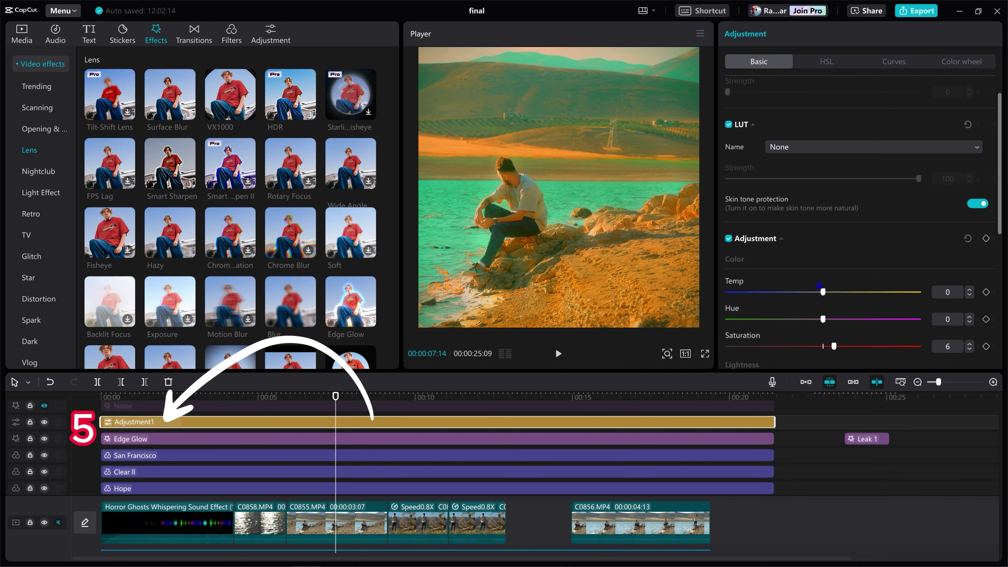
left_click(828, 63)
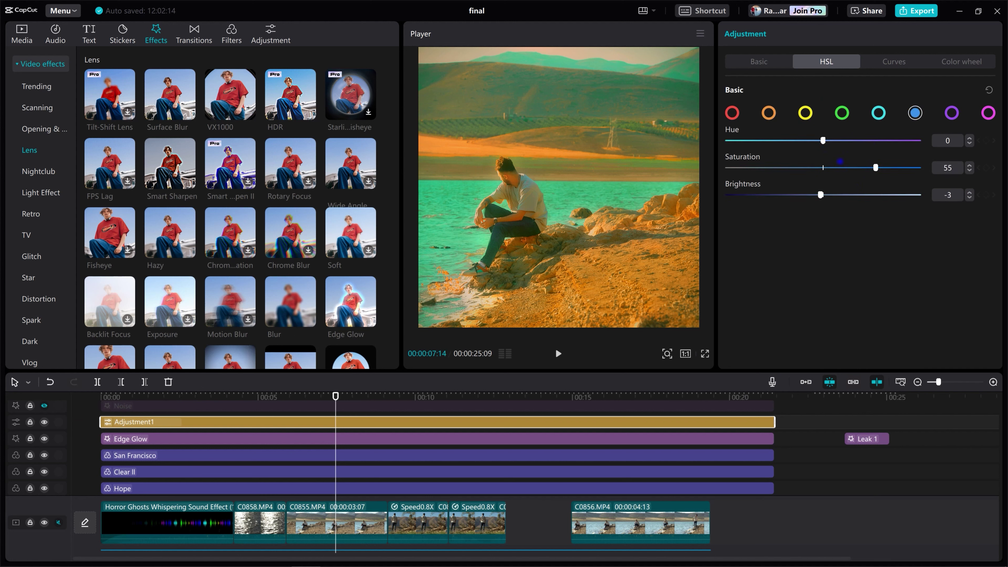
Preview the Noise effect from the TV category and unhide the Noise effect track.
left_click(30, 213)
left_click(25, 179)
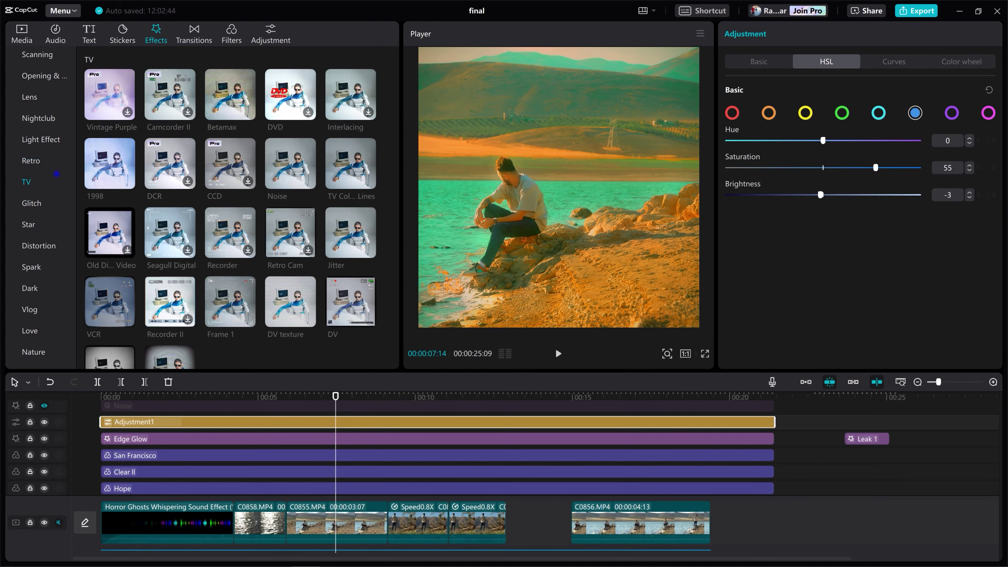
left_click(296, 163)
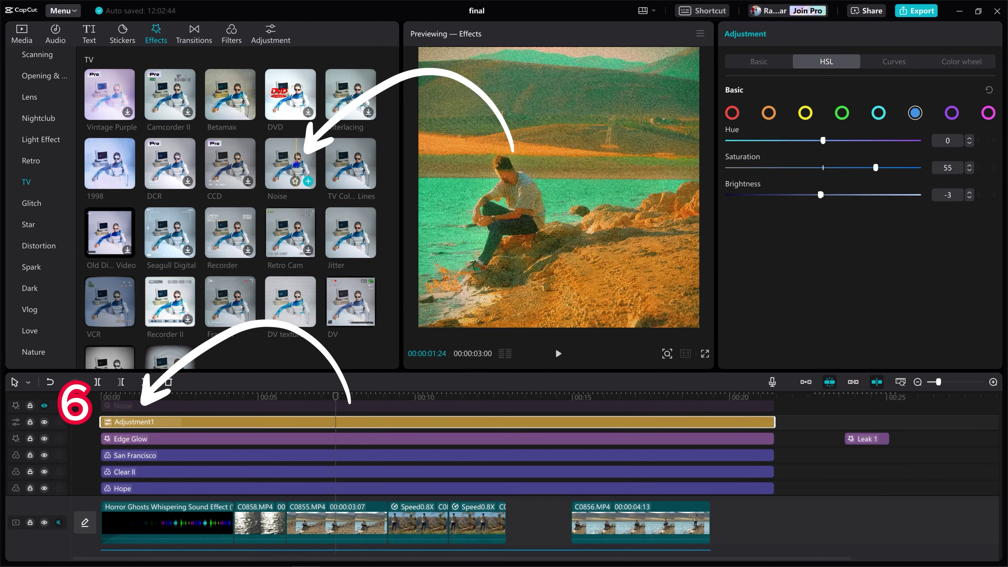
left_click(308, 181)
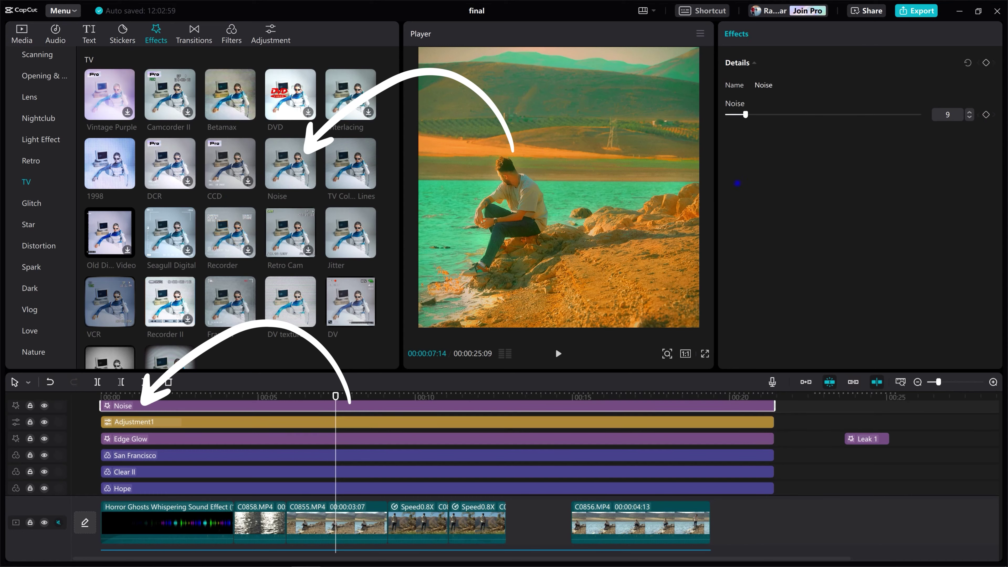
scroll(298, 428, "up", 1)
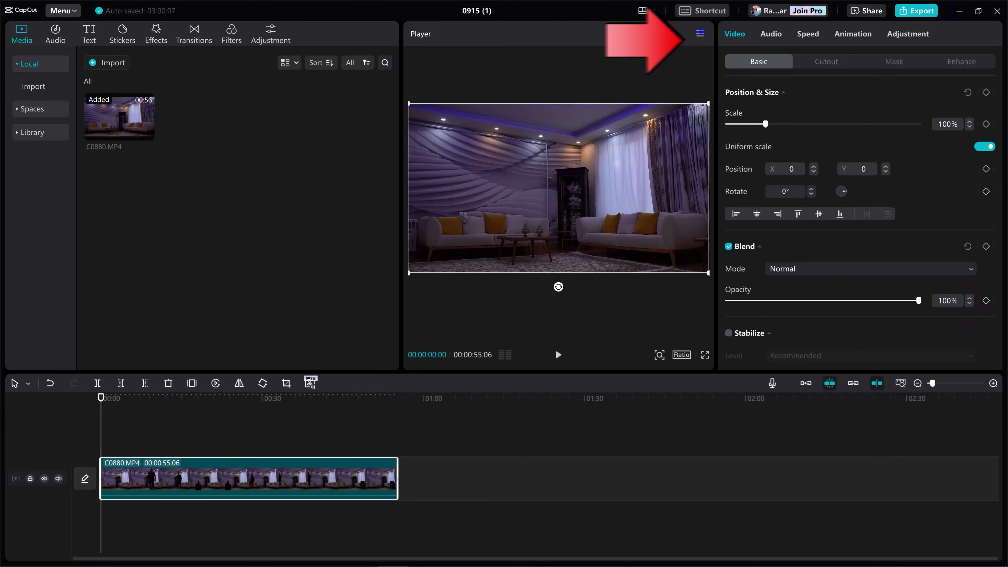
Export the empty-room frame at the start as a 4K JPEG still named 0915 (1)(1) and import it into the project.
left_click(677, 96)
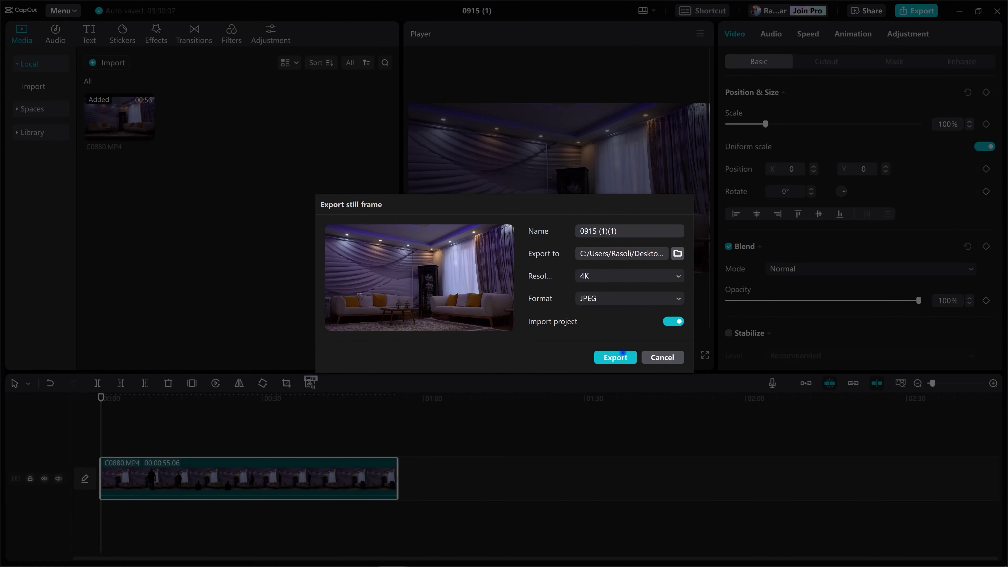
left_click(622, 353)
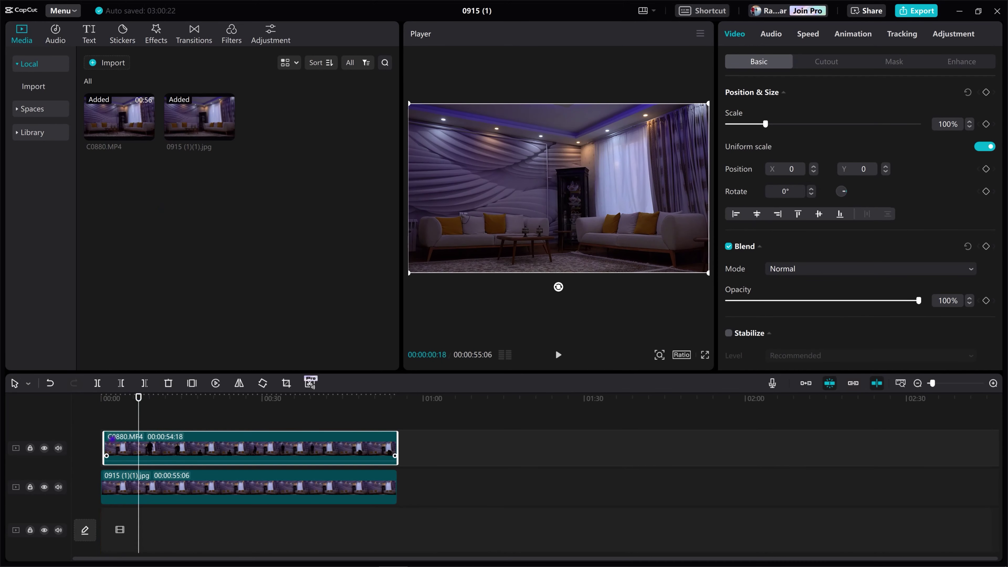
Split C0880.MP4 repeatedly and delete the unwanted sections, keeping four short clips above the still image.
key("ctrl+b")
key("Delete")
key("ctrl+b")
key("Delete")
key("ctrl+b")
key("Delete")
key("ctrl+b")
key("Delete")
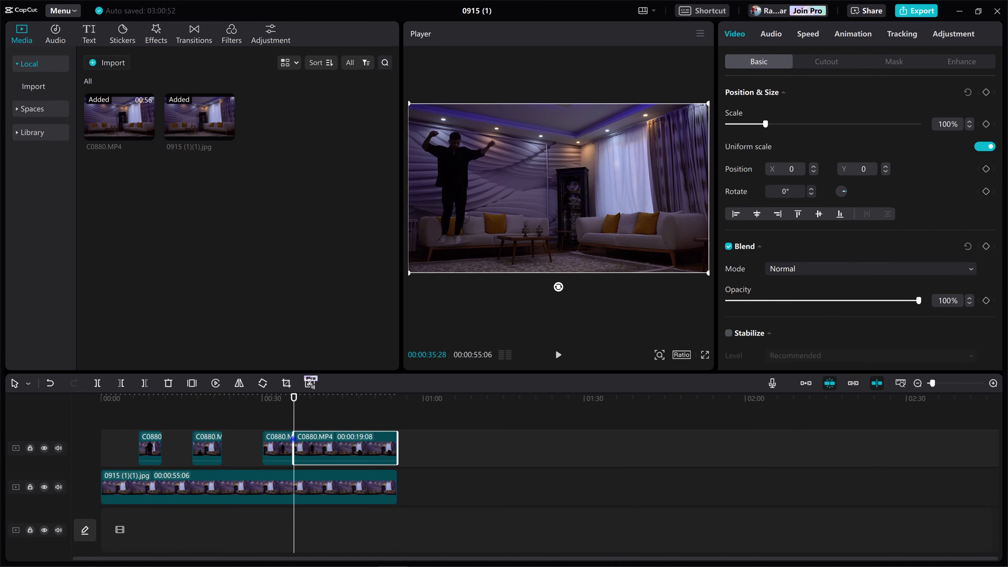
Apply a Filmstrip mask to the first C0880.MP4 clip, position it over the standing man, and play the composite.
left_click(112, 448)
left_click(894, 62)
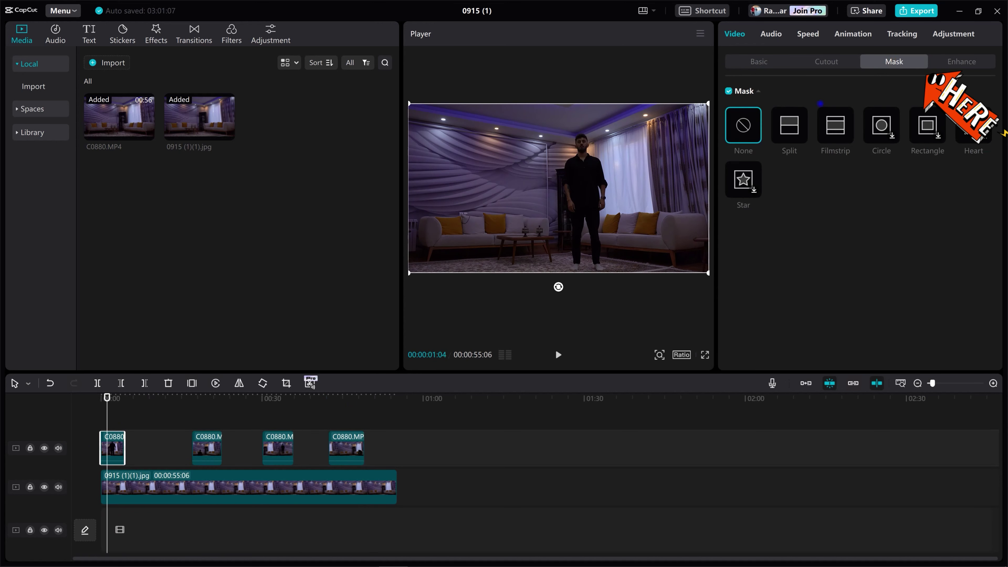
left_click(835, 125)
left_click_drag(558, 245, 591, 188)
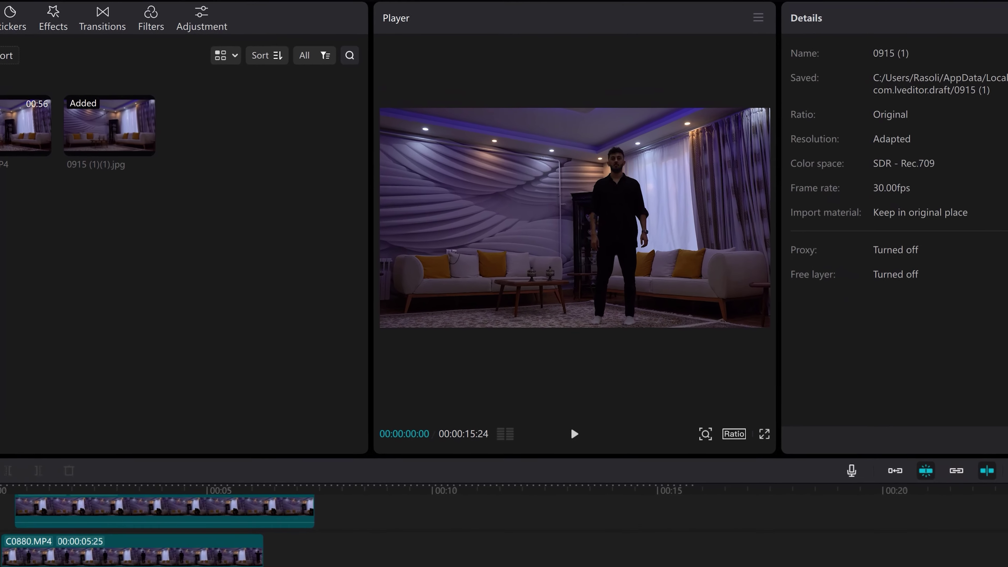
key("space")
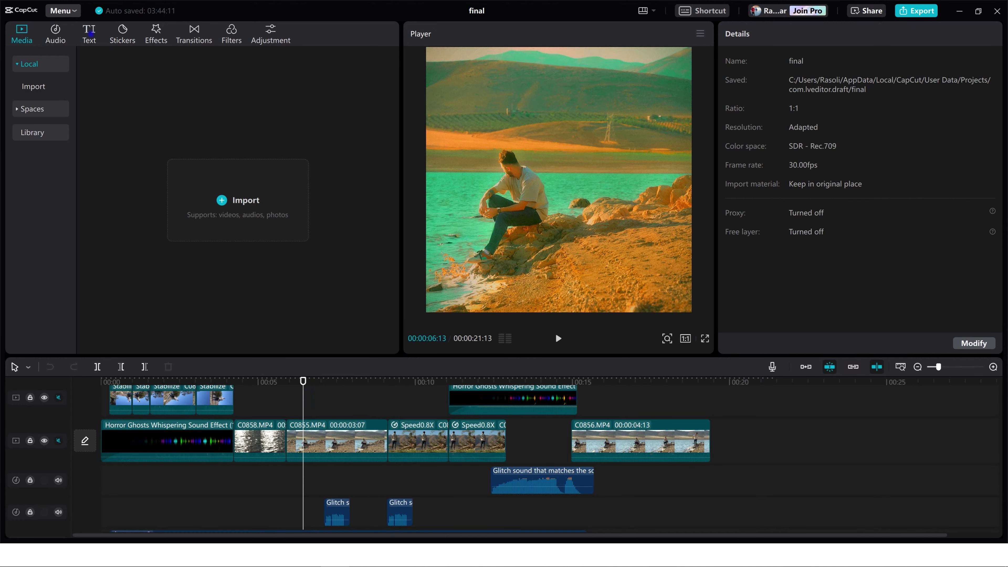
Add a default text title reading "By ramXart" over the C0855.MP4 clip, using the PlayfairDisplay-Italic font at size 19.
left_click(89, 33)
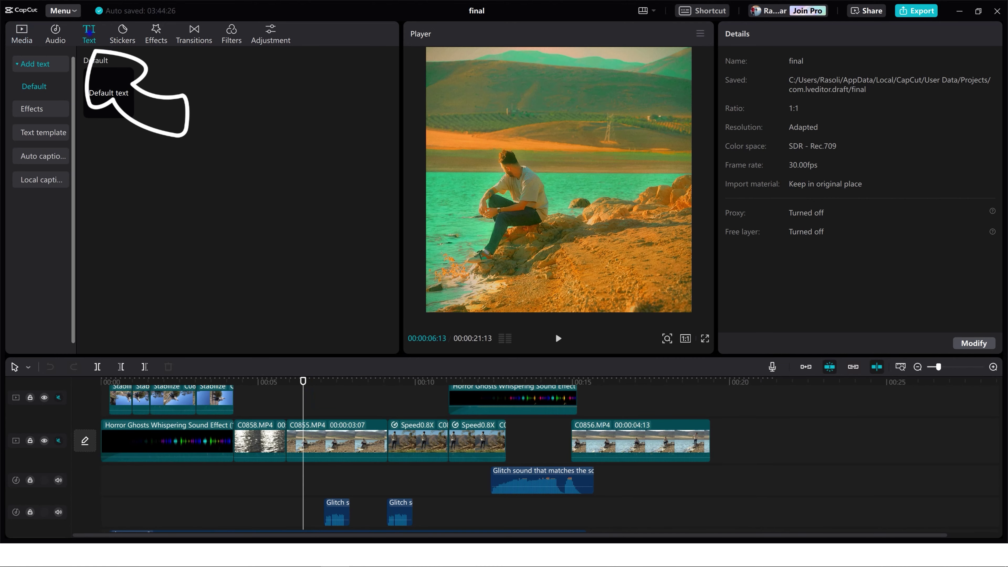
type("am")
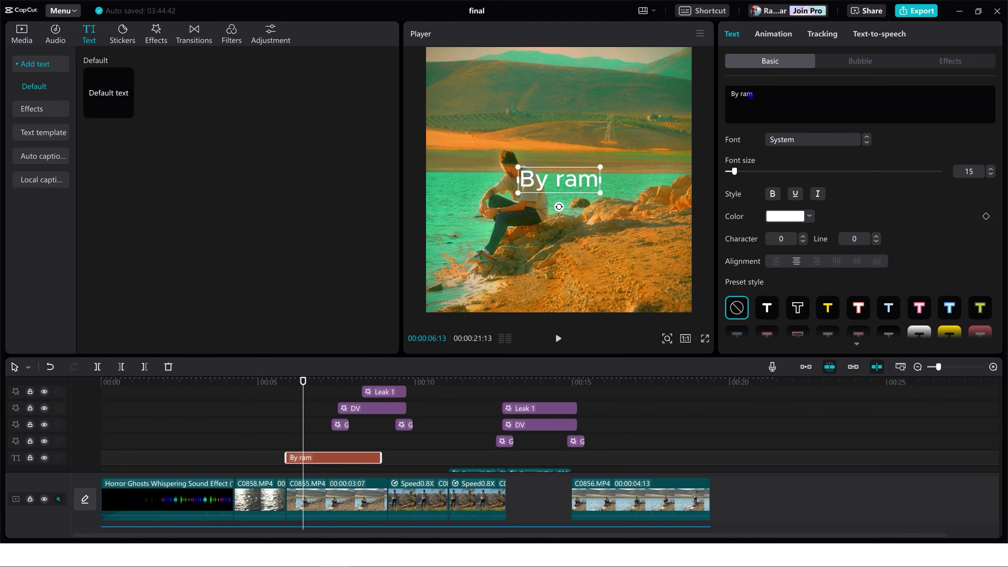
type("Xart")
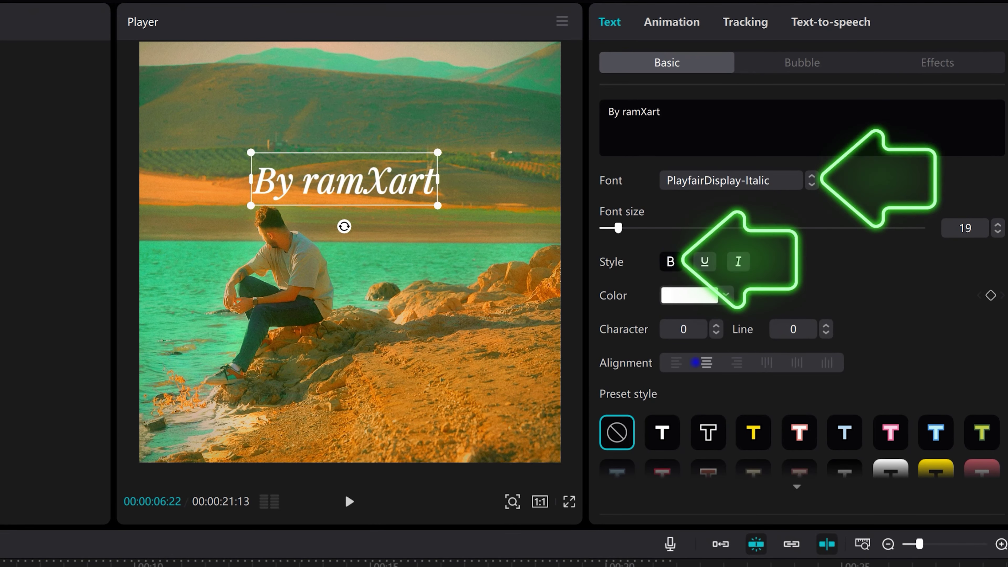
Color the "By ramXart" title yellow, enlarge it and place it just above the seated man's head.
left_click(703, 292)
left_click(674, 445)
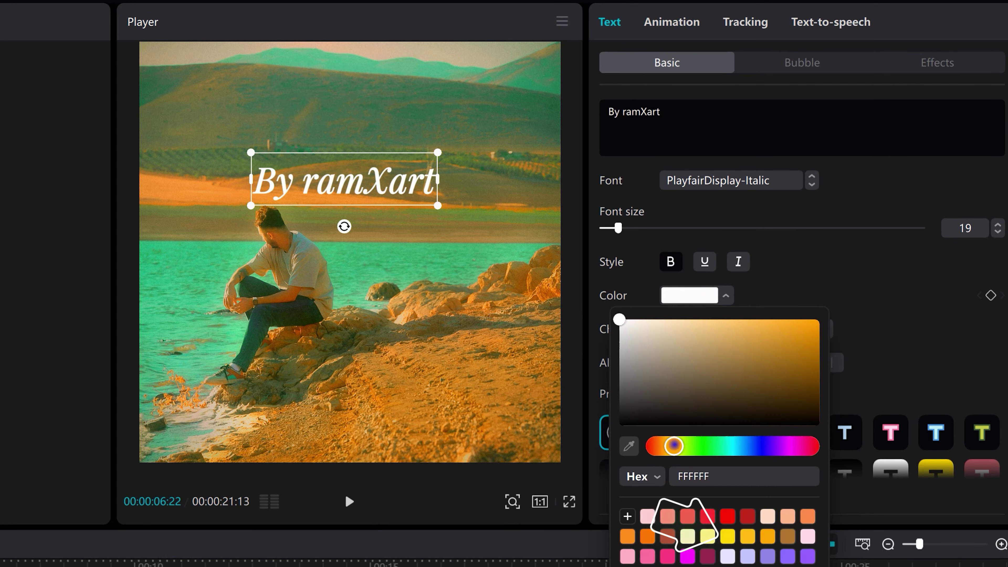
left_click(728, 536)
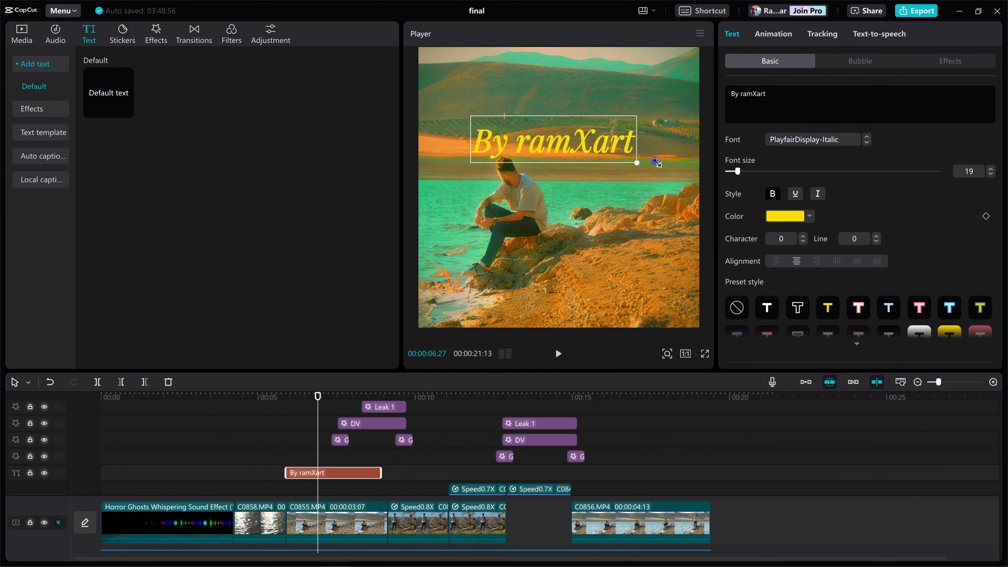
left_click_drag(586, 144, 592, 136)
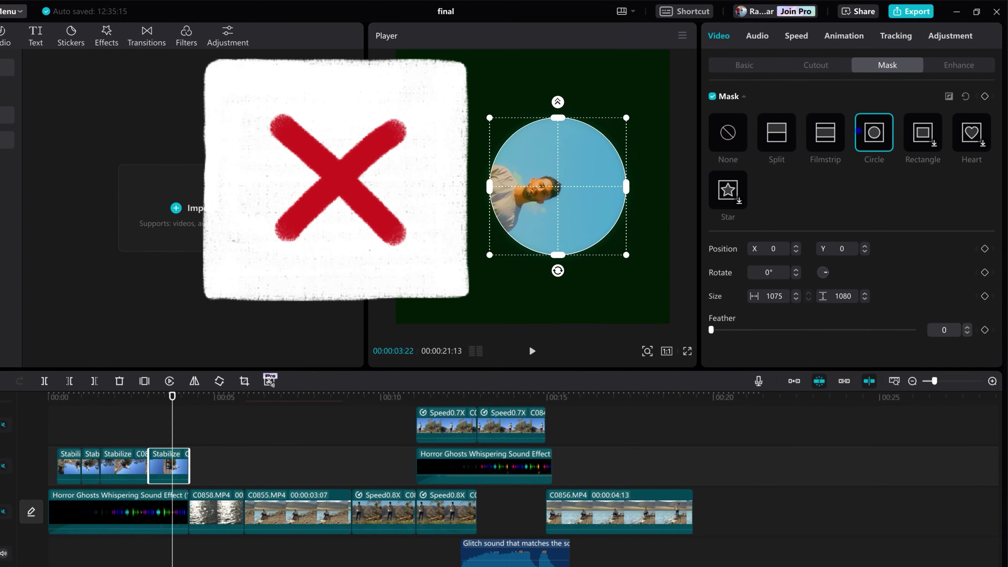
Apply a Circle mask to the last stabilized clip, shift it to X -199 over the man and enlarge it.
left_click_drag(558, 187, 532, 186)
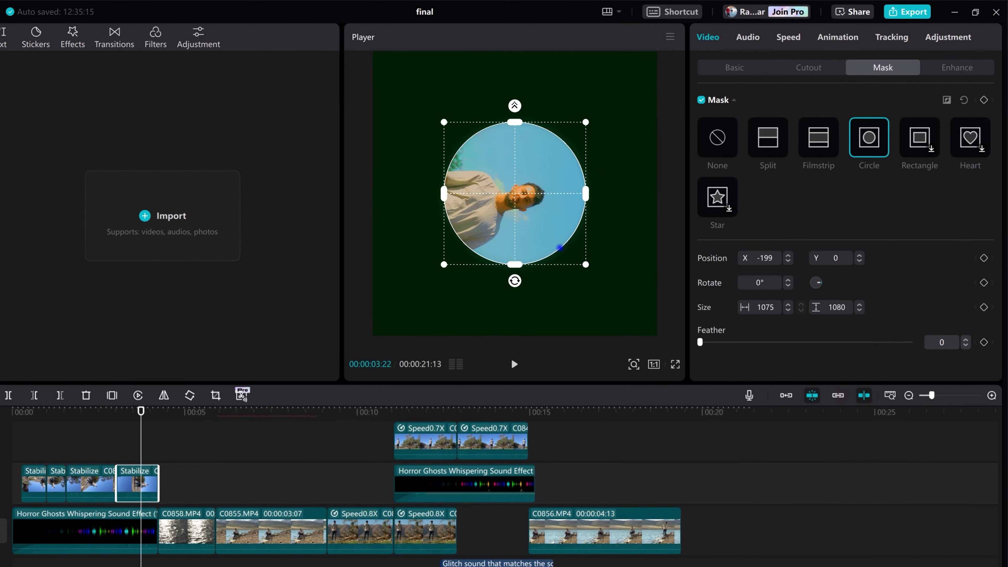
left_click_drag(589, 262, 661, 326)
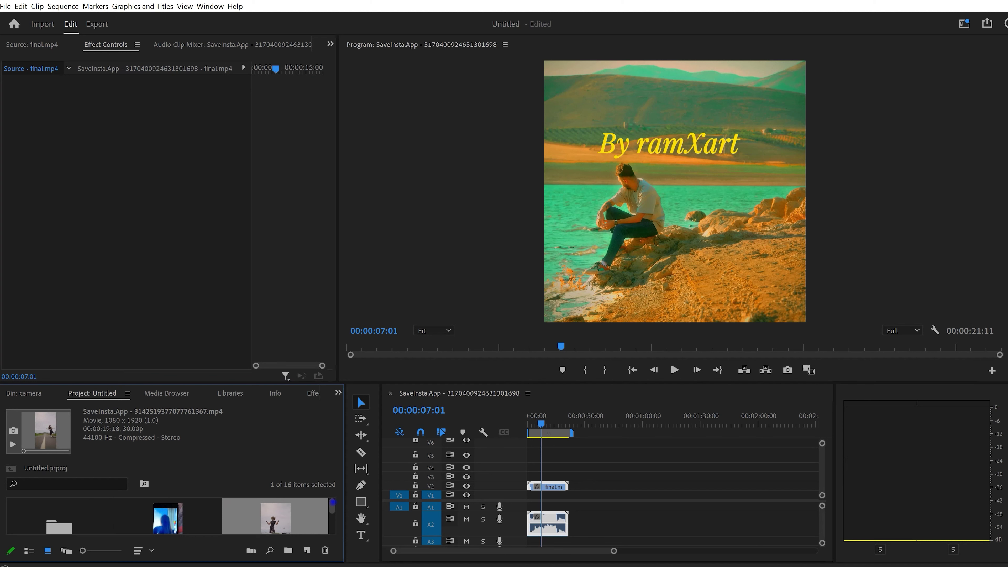
Switch to Adobe Premiere Pro, search the effects for "edge" and apply Roughen Edges to the final.mp4 clip.
left_click(313, 393)
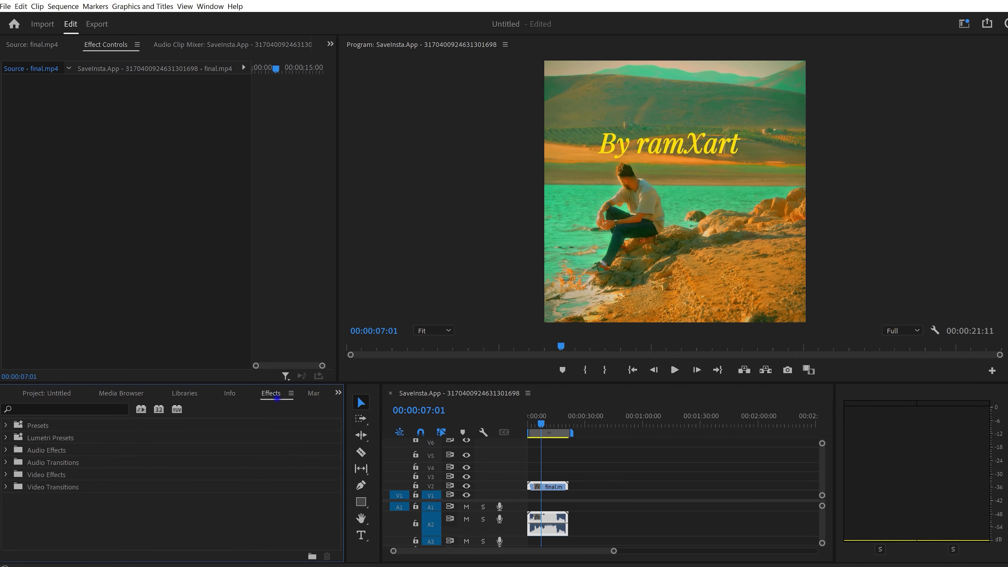
left_click(63, 410)
type("edge")
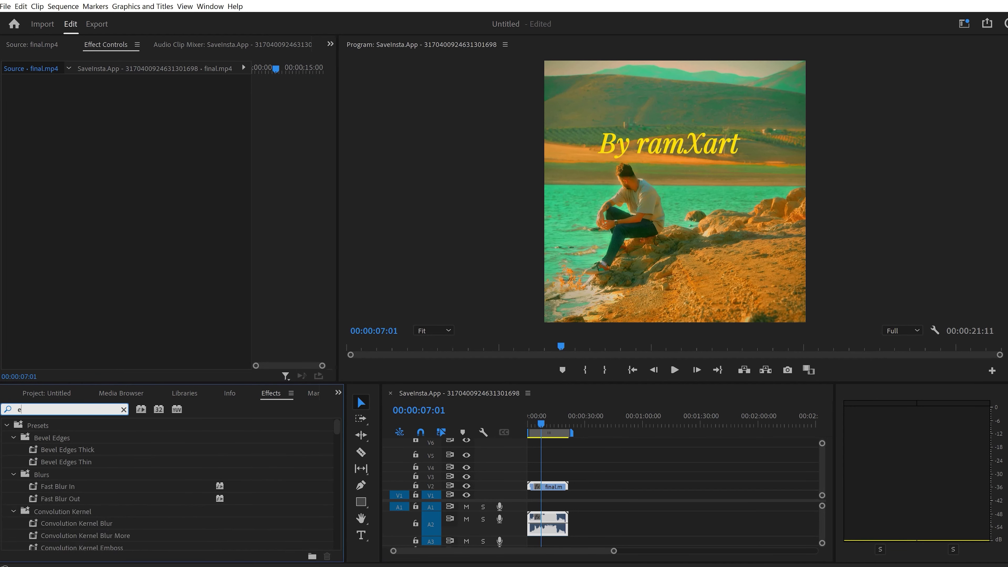
left_click(68, 523)
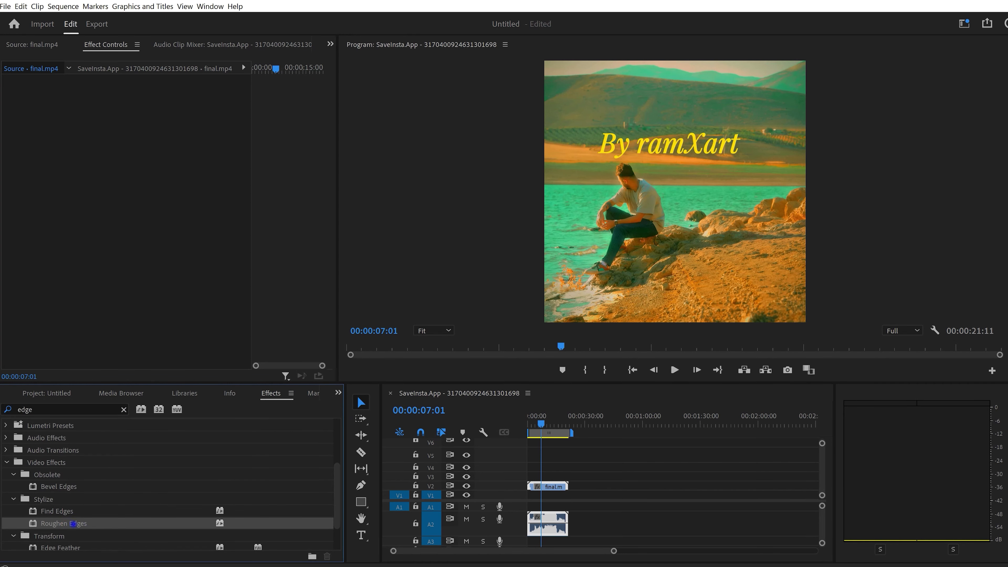
left_click_drag(177, 524, 221, 269)
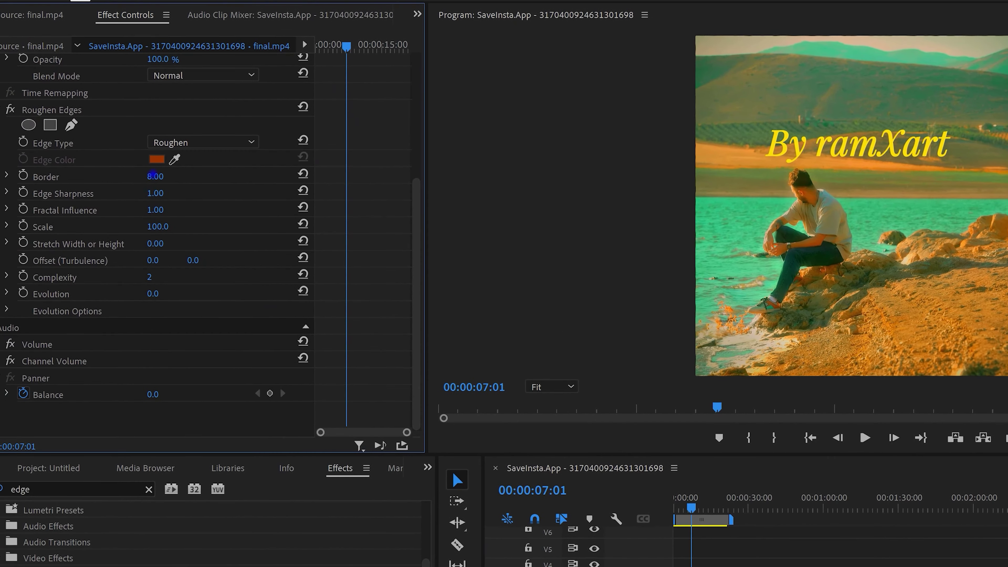
Set the Roughen Edges Border to 500 and Edge Sharpness to 7.10 on final.mp4.
left_click_drag(103, 140, 170, 140)
left_click_drag(159, 176, 178, 193)
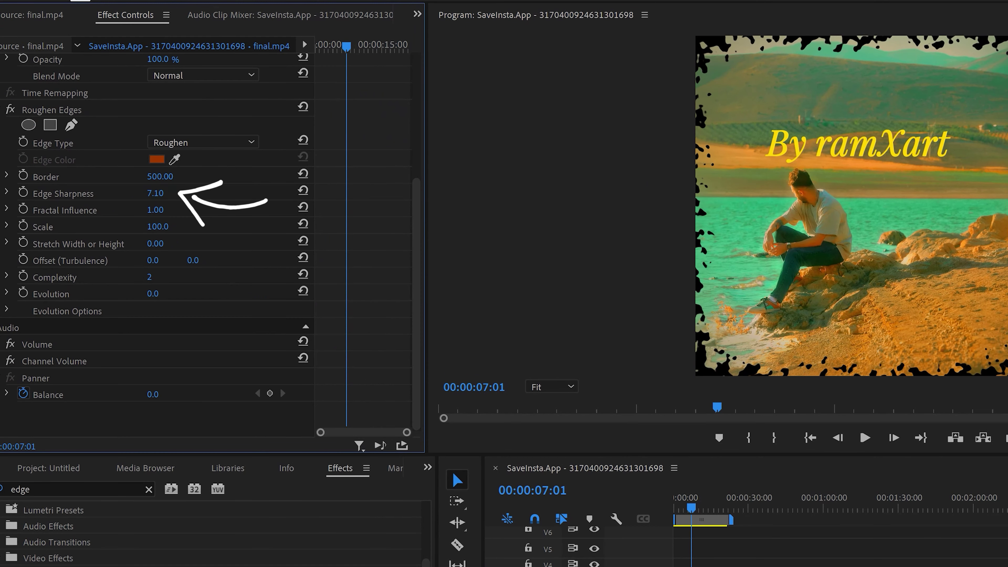